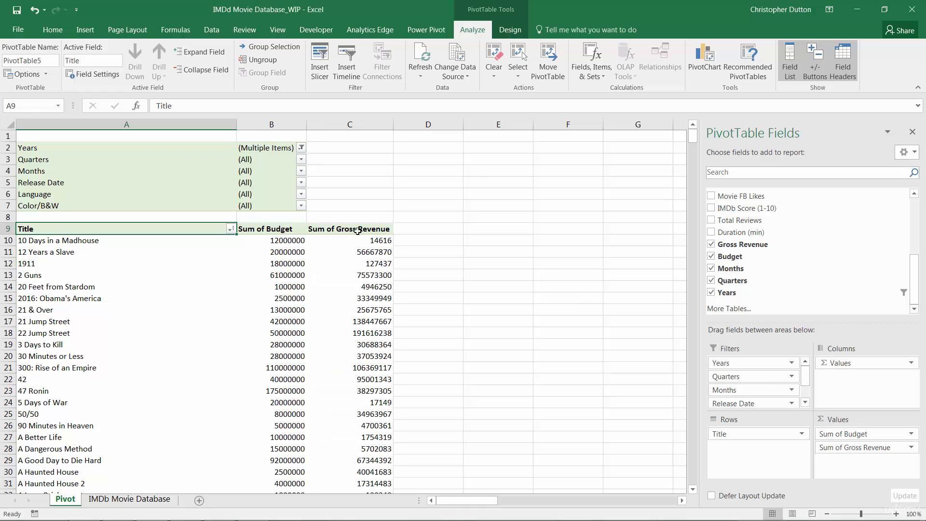
- Check which years are included in the PivotTable's Years filter
{"action": "left_click", "coordinate": [301, 148]}
{"action": "left_click_drag", "start_coordinate": [300, 189], "coordinate": [296, 235]}
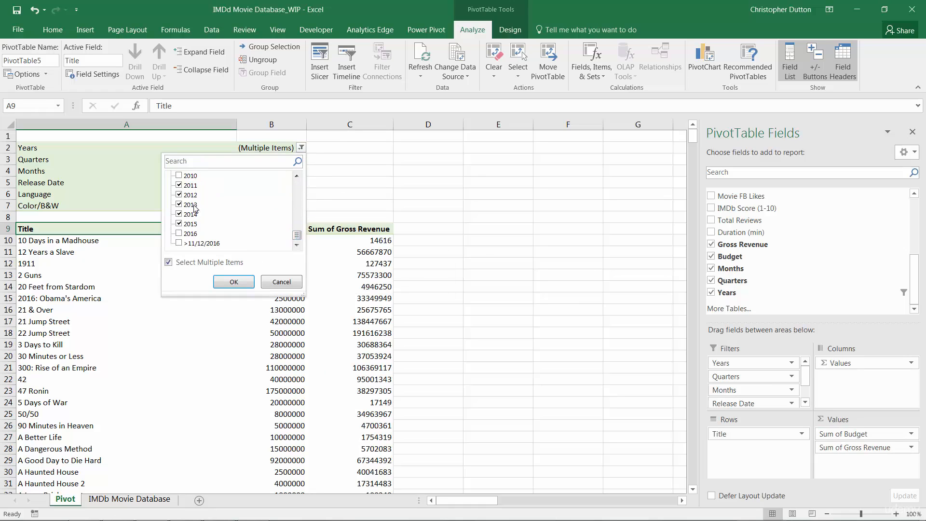
{"action": "left_click", "coordinate": [234, 282]}
- Format the Sum of Budget values as Currency with the $ symbol and 0 decimal places
{"action": "right_click", "coordinate": [259, 228]}
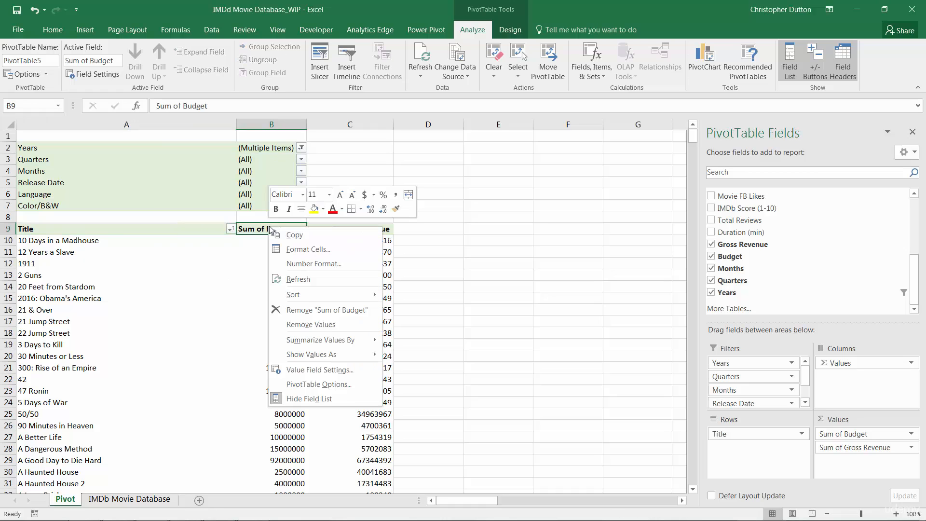
{"action": "left_click", "coordinate": [294, 263]}
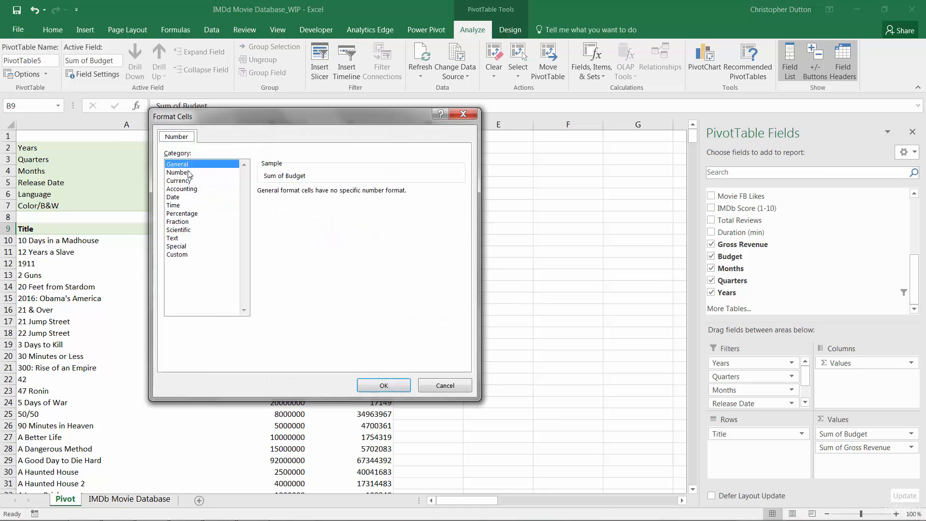
{"action": "left_click", "coordinate": [184, 181]}
{"action": "left_click", "coordinate": [343, 196]}
{"action": "left_click", "coordinate": [343, 195]}
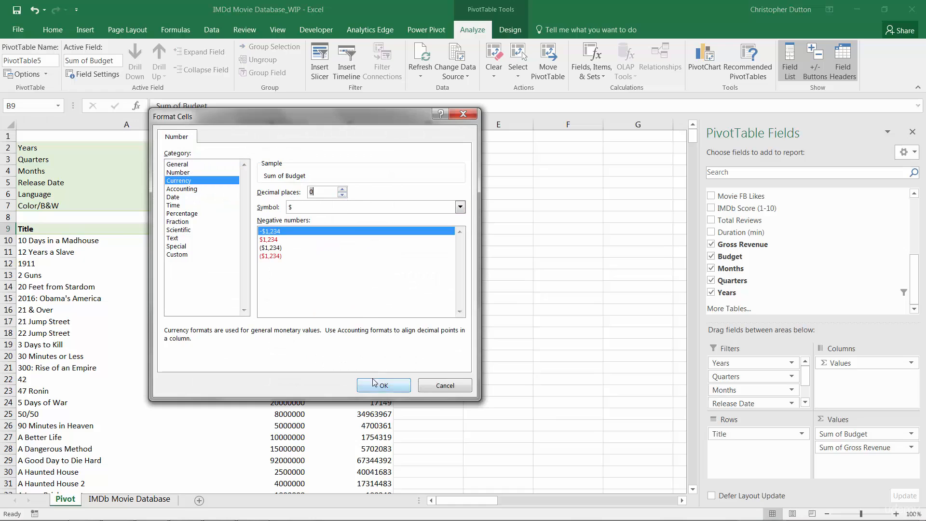
{"action": "left_click", "coordinate": [383, 385]}
- Format the Sum of Gross Revenue values as Currency with 0 decimal places
{"action": "right_click", "coordinate": [341, 227]}
{"action": "left_click", "coordinate": [381, 264]}
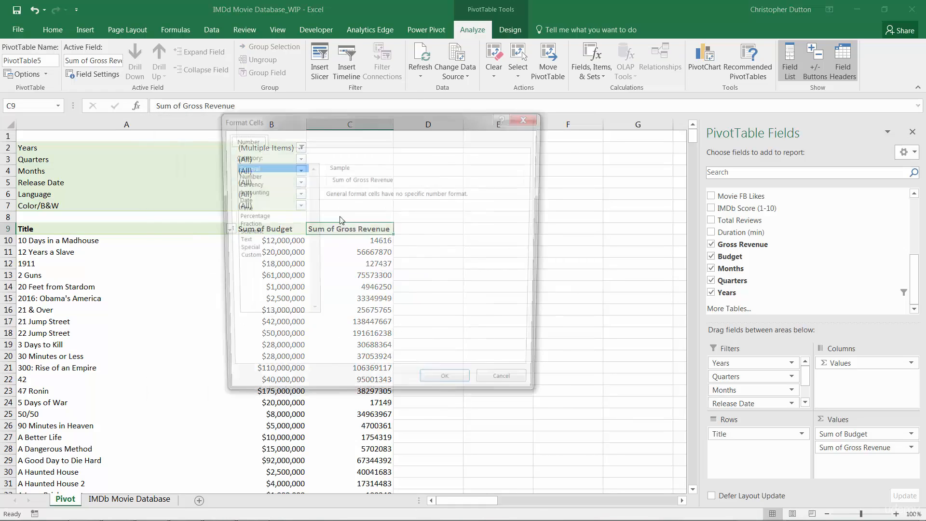
{"action": "left_click", "coordinate": [244, 175]}
{"action": "left_click", "coordinate": [245, 184]}
{"action": "left_click", "coordinate": [408, 197]}
{"action": "left_click", "coordinate": [408, 198]}
{"action": "left_click", "coordinate": [450, 389]}
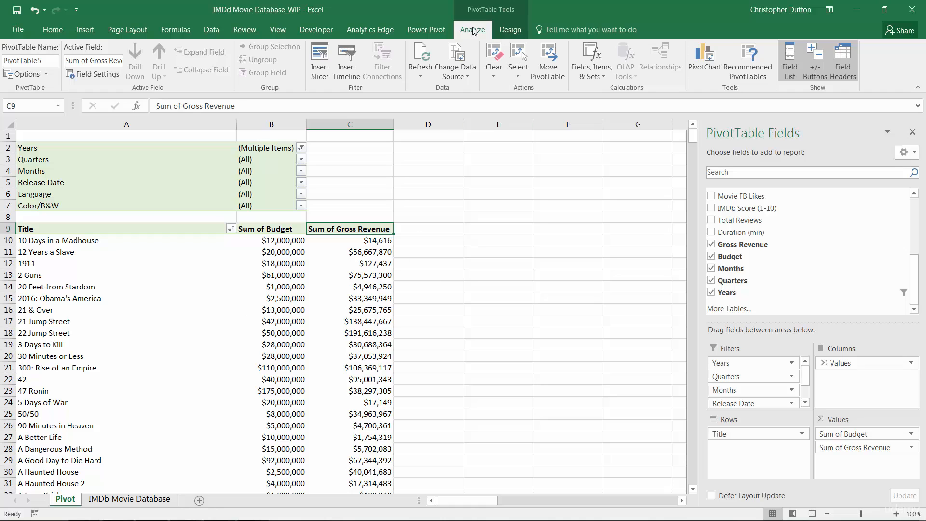
- Add a calculated field named Profit to the PivotTable with the formula = 'Gross Revenue'- Budget
{"action": "left_click", "coordinate": [592, 79]}
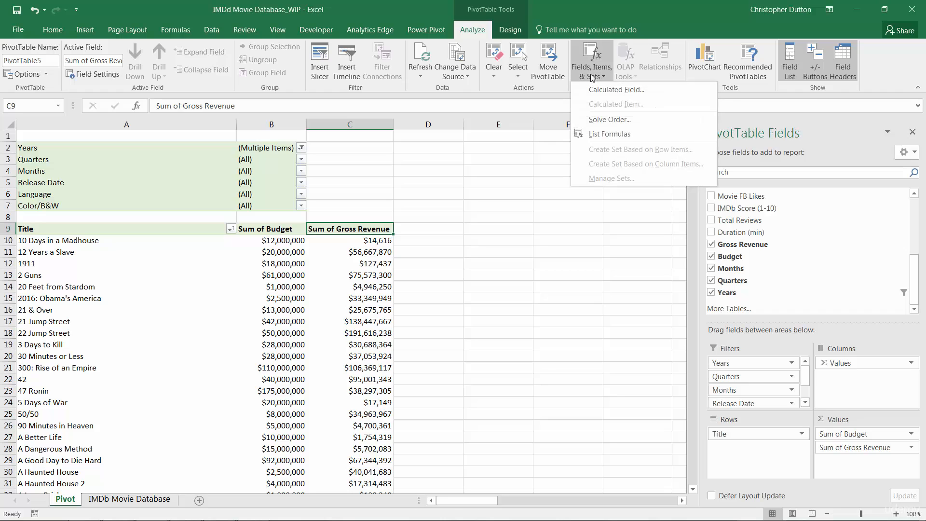
{"action": "left_click", "coordinate": [649, 91]}
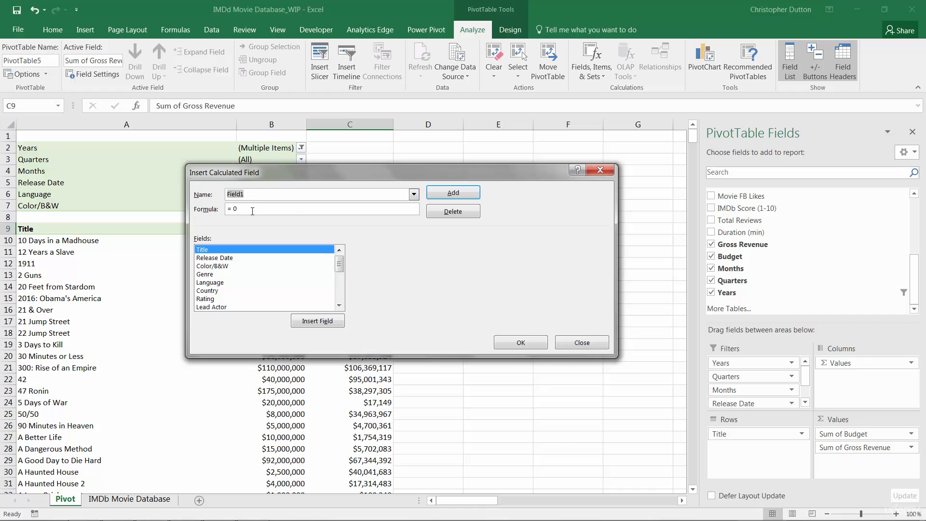
{"action": "left_click_drag", "start_coordinate": [339, 265], "coordinate": [340, 289]}
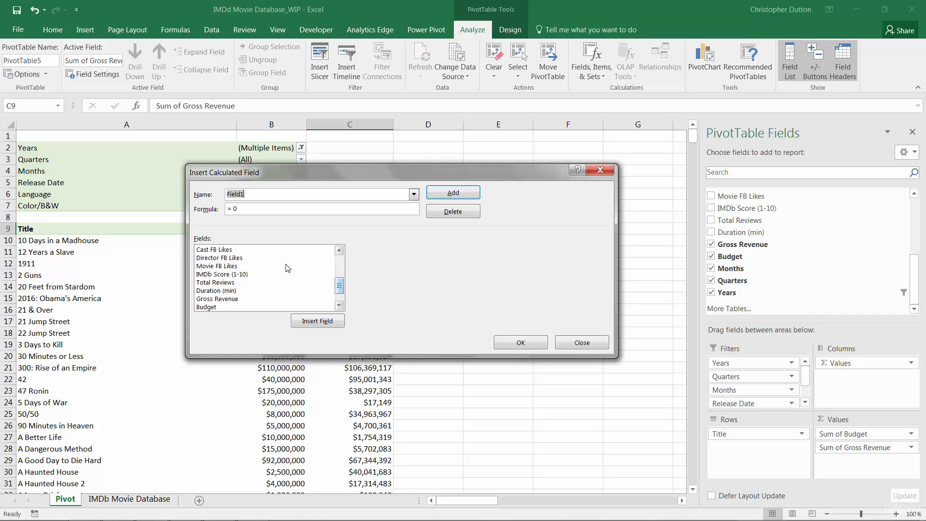
{"action": "scroll", "coordinate": [263, 277], "scroll_direction": "down", "scroll_amount": 1}
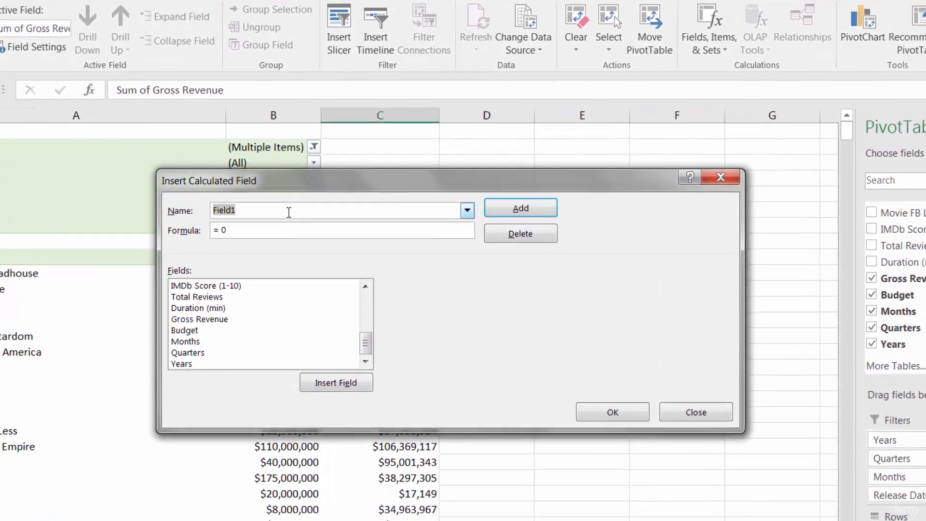
{"action": "type", "text": "Profit"}
{"action": "left_click", "coordinate": [238, 235]}
{"action": "key", "text": "BackSpace"}
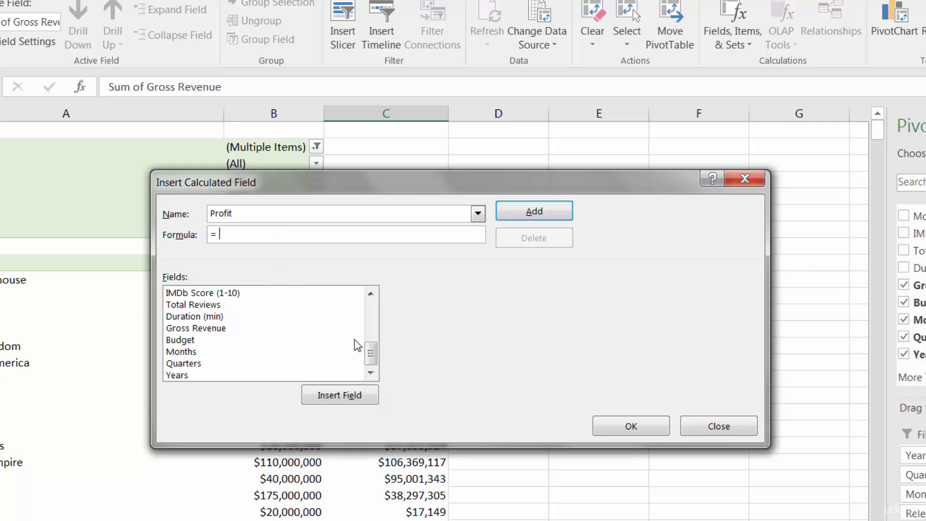
{"action": "left_click", "coordinate": [205, 330]}
{"action": "double_click", "coordinate": [203, 329]}
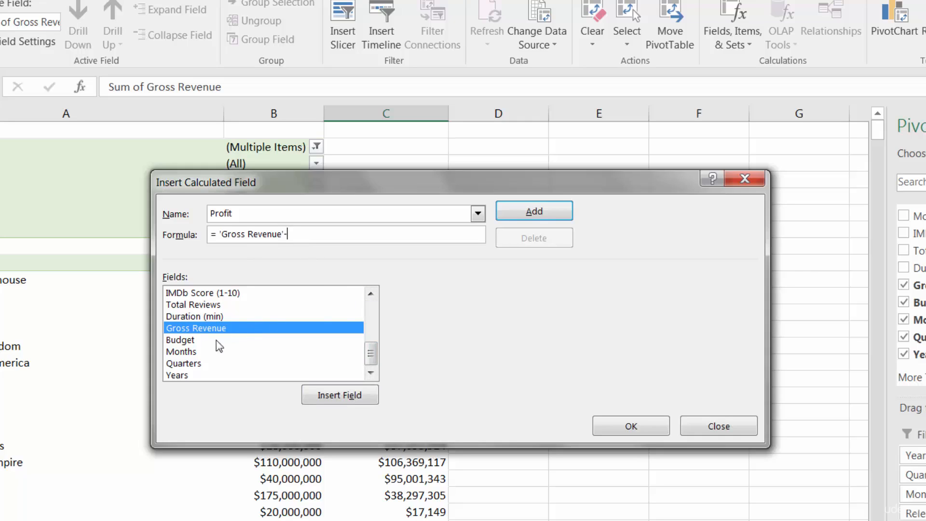
{"action": "double_click", "coordinate": [181, 341]}
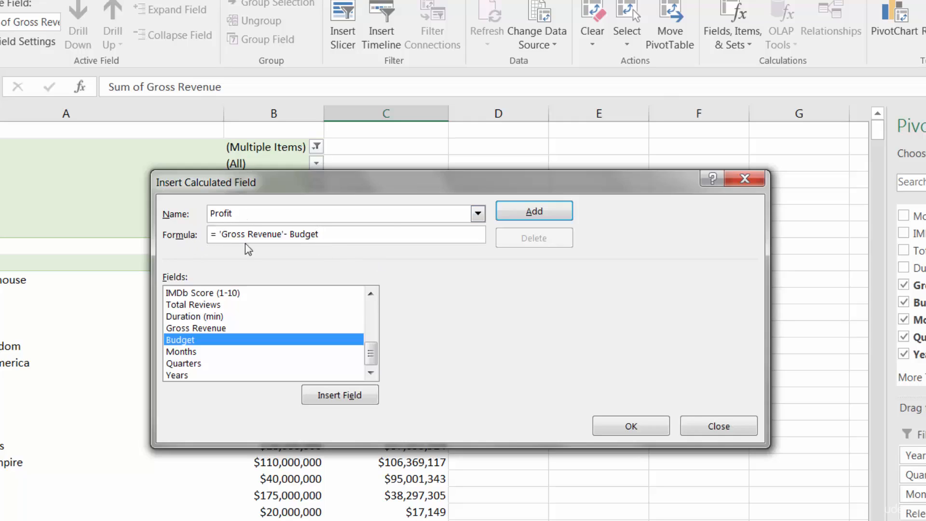
{"action": "left_click", "coordinate": [631, 426]}
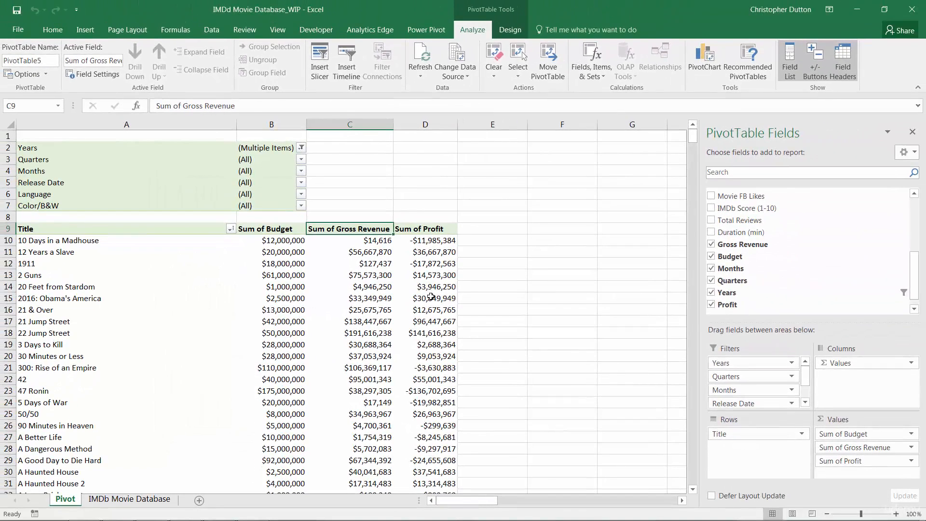
- Examine the Profit entry in the field list and compare budget, gross revenue and profit for 10 Days in a Madhouse
{"action": "left_click_drag", "start_coordinate": [917, 275], "coordinate": [917, 287]}
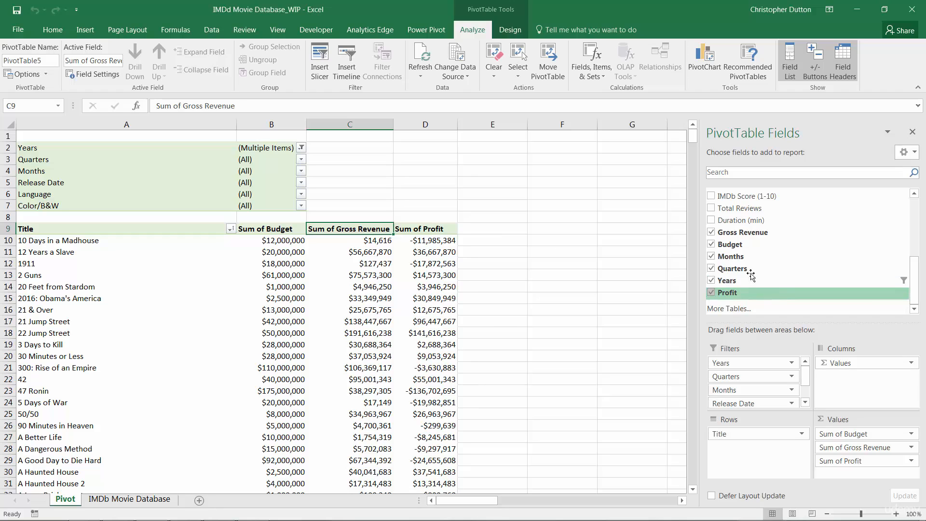
{"action": "left_click", "coordinate": [435, 244]}
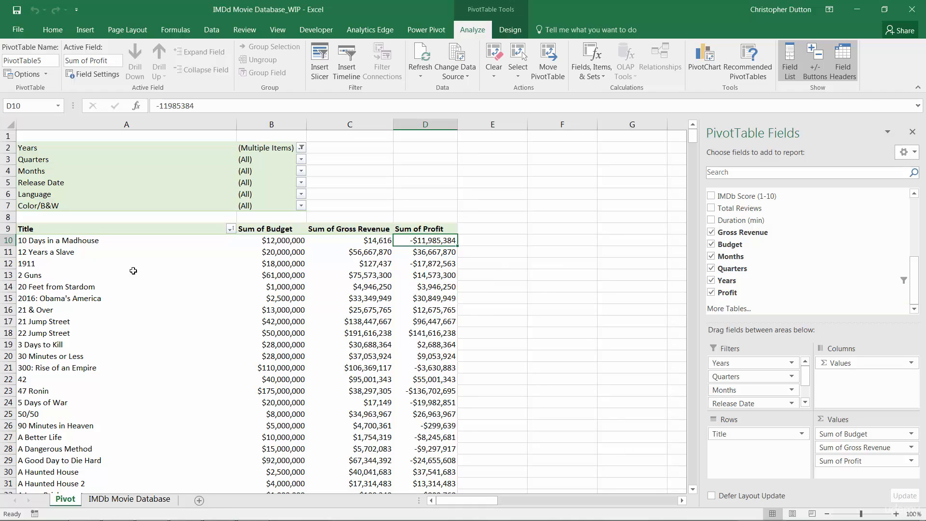
{"action": "left_click", "coordinate": [295, 240]}
{"action": "left_click", "coordinate": [366, 244]}
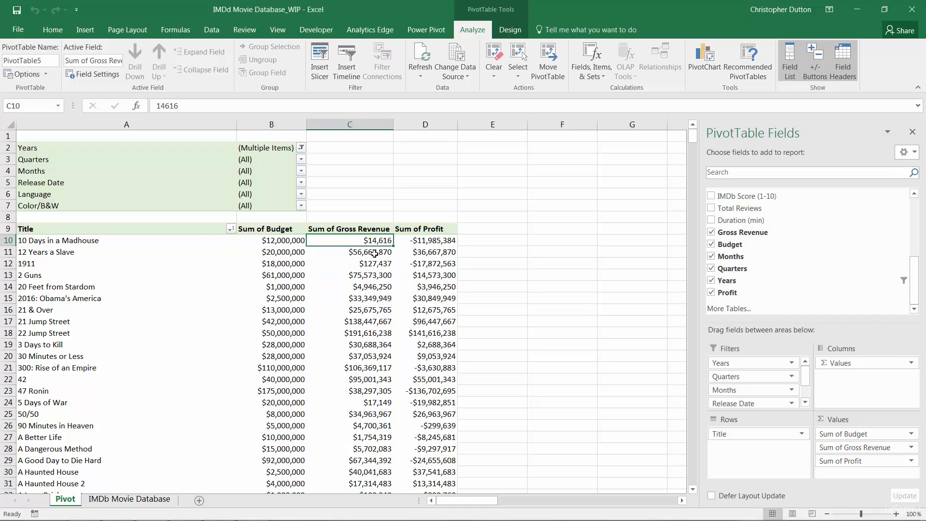
{"action": "mouse_move", "coordinate": [375, 256]}
{"action": "mouse_move", "coordinate": [351, 241]}
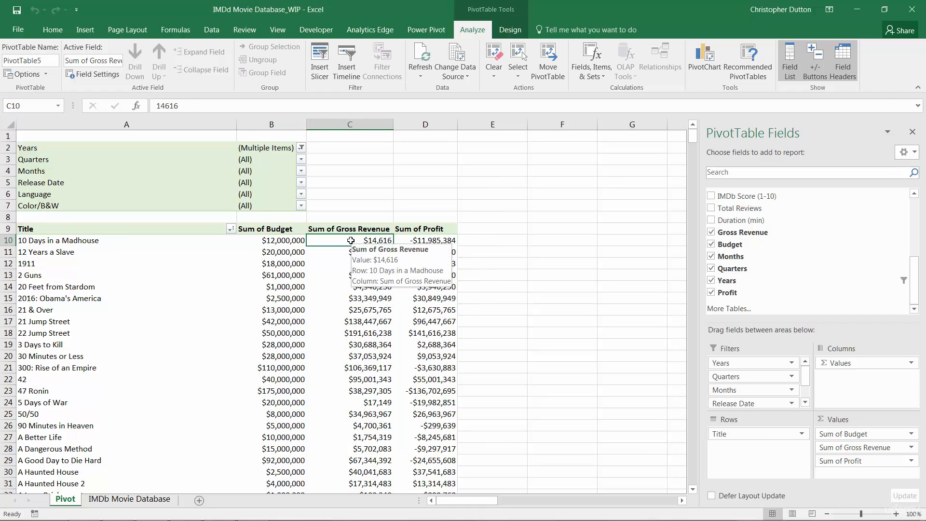
{"action": "left_click", "coordinate": [437, 238]}
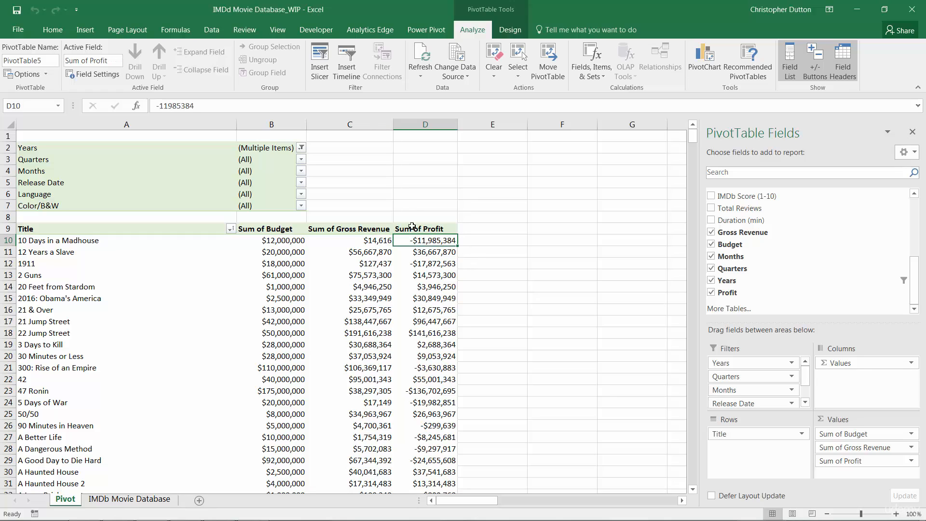
{"action": "mouse_move", "coordinate": [438, 284]}
{"action": "mouse_move", "coordinate": [406, 263]}
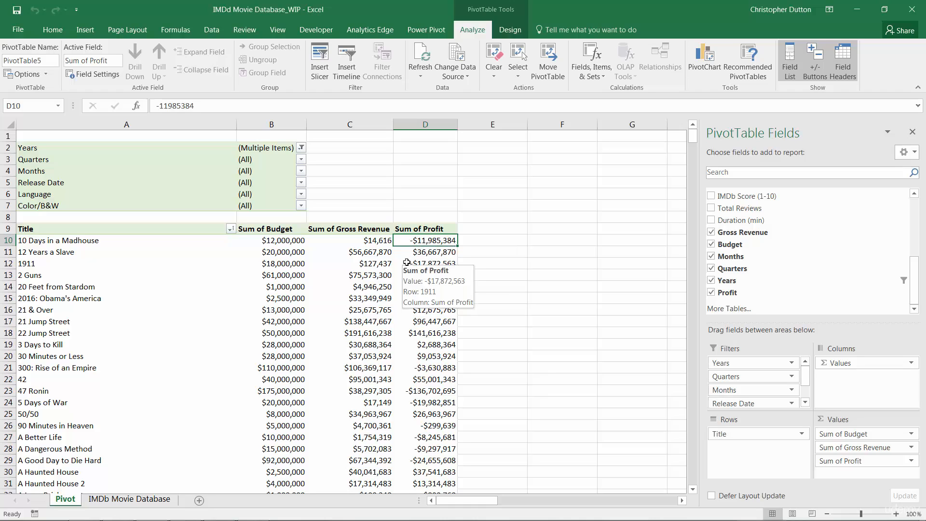
- Sort the movie titles in descending order by Sum of Profit
{"action": "left_click", "coordinate": [230, 228]}
{"action": "left_click", "coordinate": [175, 271]}
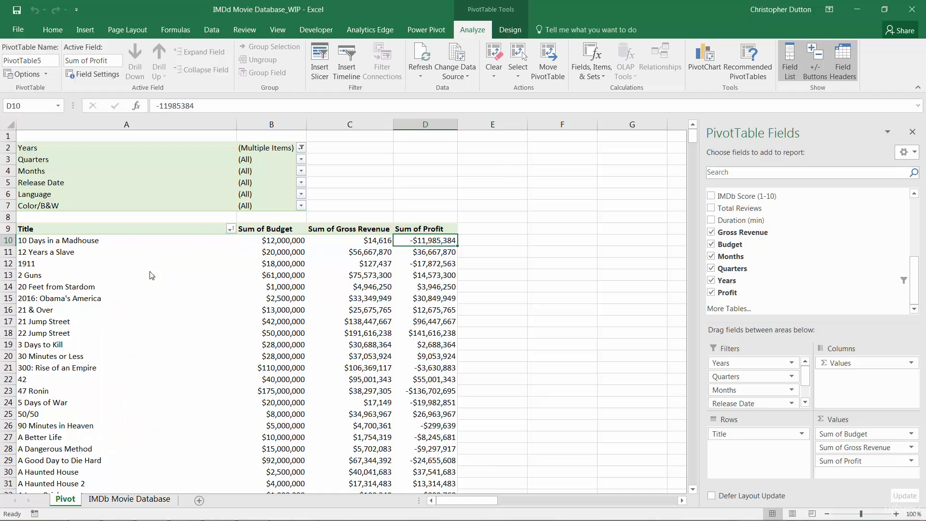
{"action": "left_click", "coordinate": [343, 244]}
{"action": "left_click", "coordinate": [353, 257]}
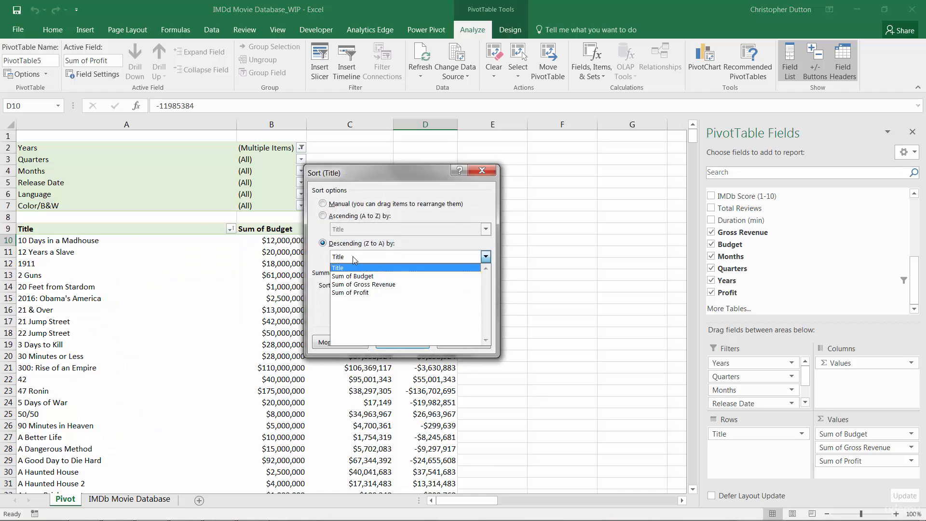
{"action": "left_click", "coordinate": [348, 291]}
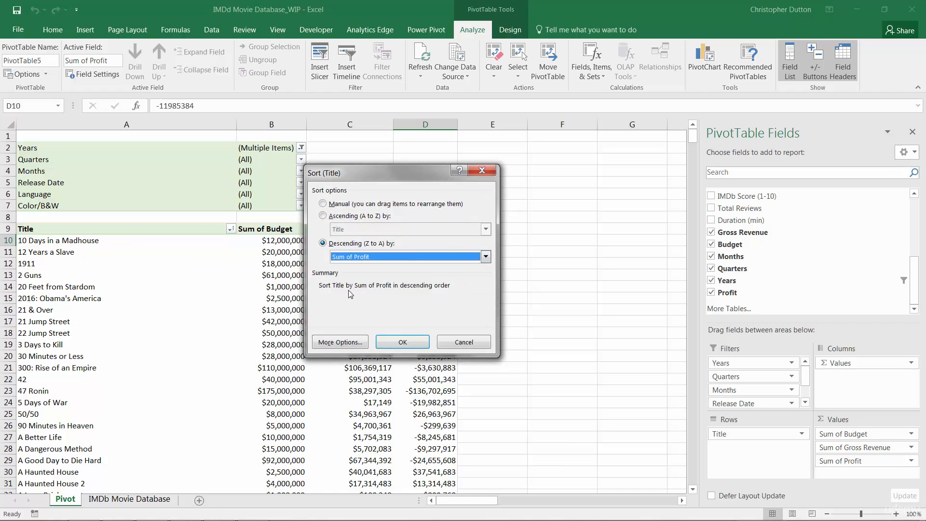
{"action": "left_click", "coordinate": [400, 341]}
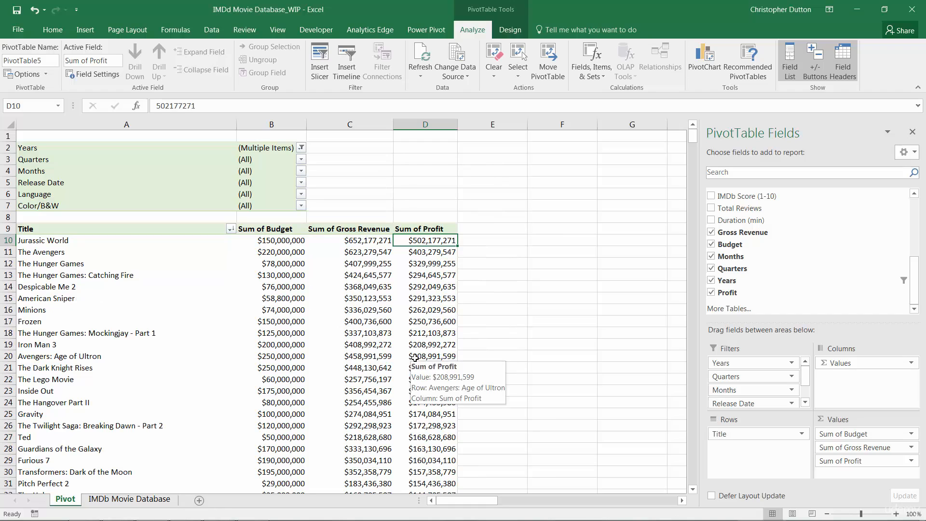
- Remove Sum of Budget and Sum of Gross Revenue from the PivotTable's values
{"action": "left_click", "coordinate": [28, 243]}
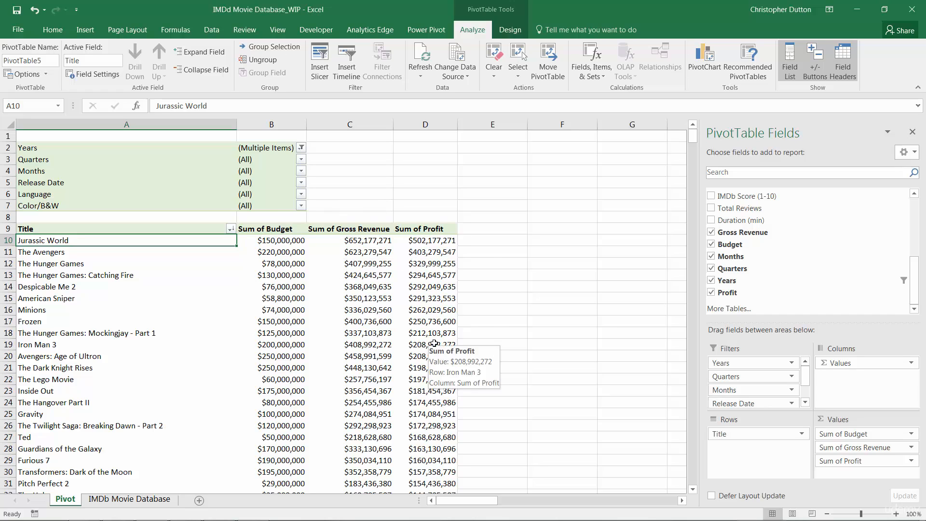
{"action": "left_click_drag", "start_coordinate": [847, 434], "coordinate": [781, 271]}
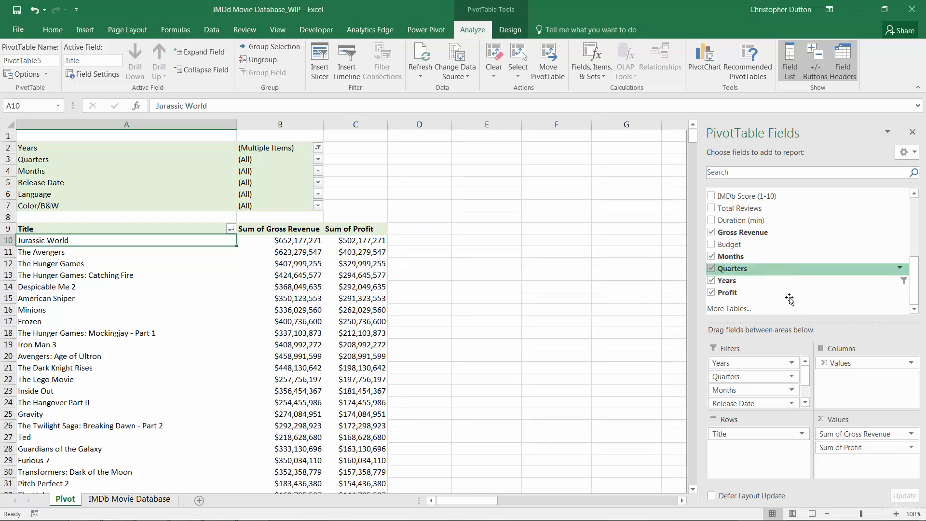
{"action": "left_click_drag", "start_coordinate": [848, 434], "coordinate": [805, 283]}
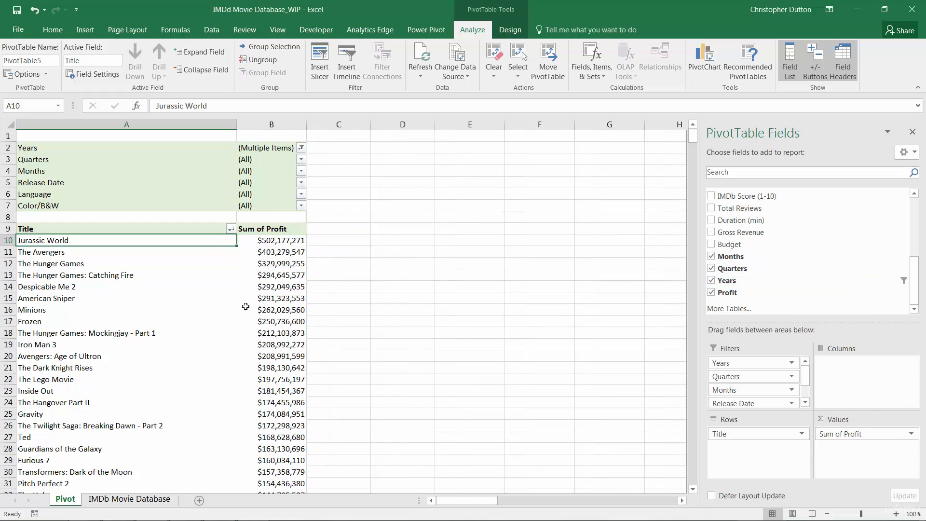
- Add a calculated field named ROI to the PivotTable with the formula = 'Gross Revenue'/ Budget
{"action": "mouse_move", "coordinate": [246, 307]}
{"action": "left_click", "coordinate": [596, 78]}
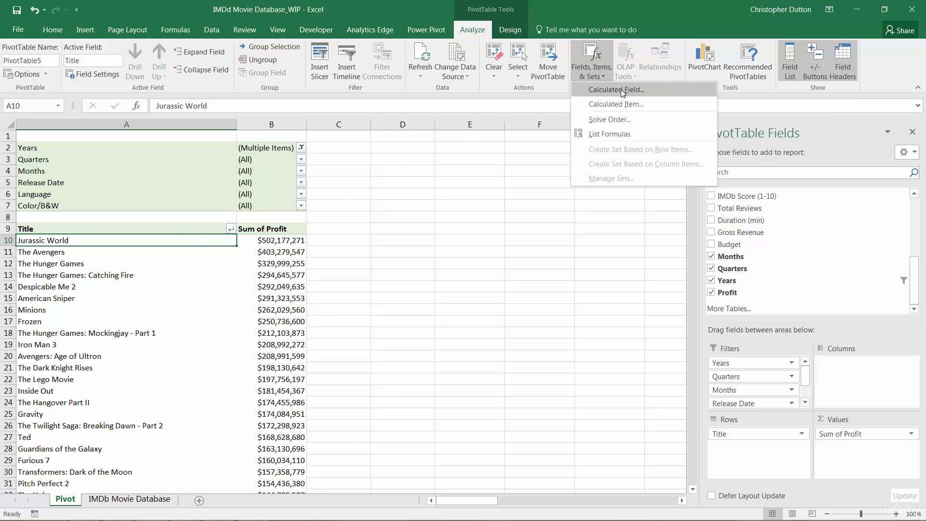
{"action": "left_click", "coordinate": [606, 90]}
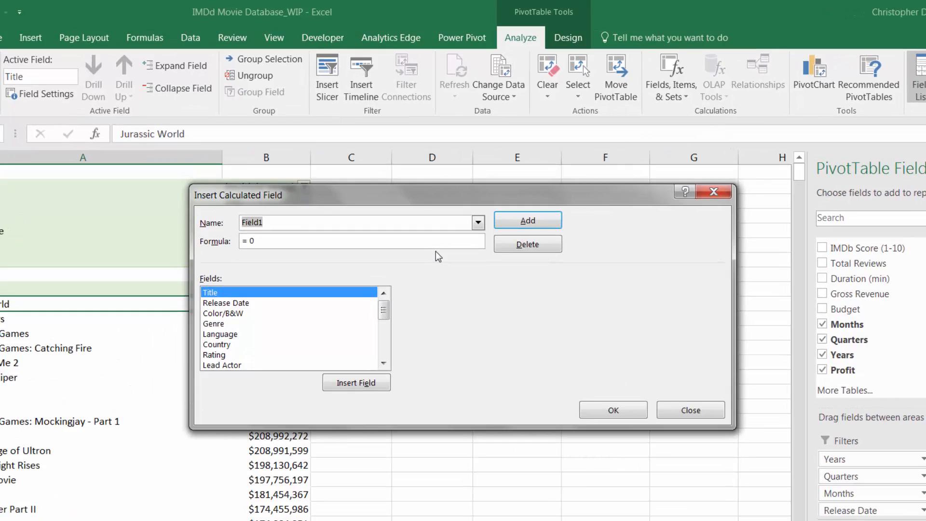
{"action": "type", "text": "ROI"}
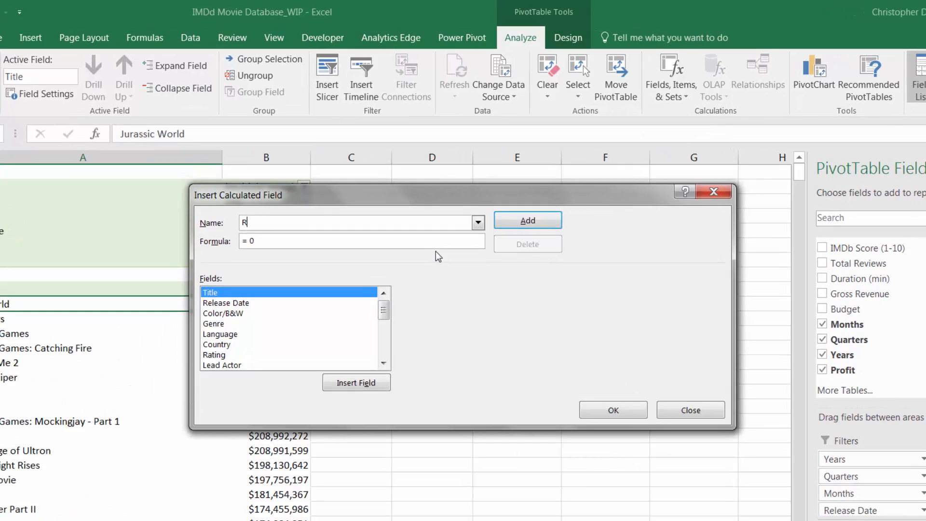
{"action": "left_click", "coordinate": [289, 242]}
{"action": "left_click_drag", "start_coordinate": [386, 312], "coordinate": [386, 343]}
{"action": "double_click", "coordinate": [230, 344]}
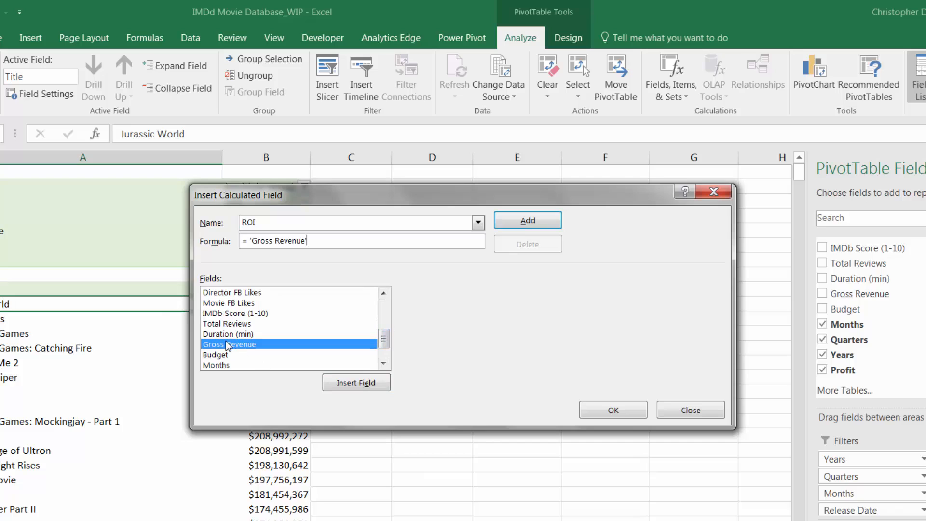
{"action": "type", "text": "/"}
{"action": "double_click", "coordinate": [217, 356]}
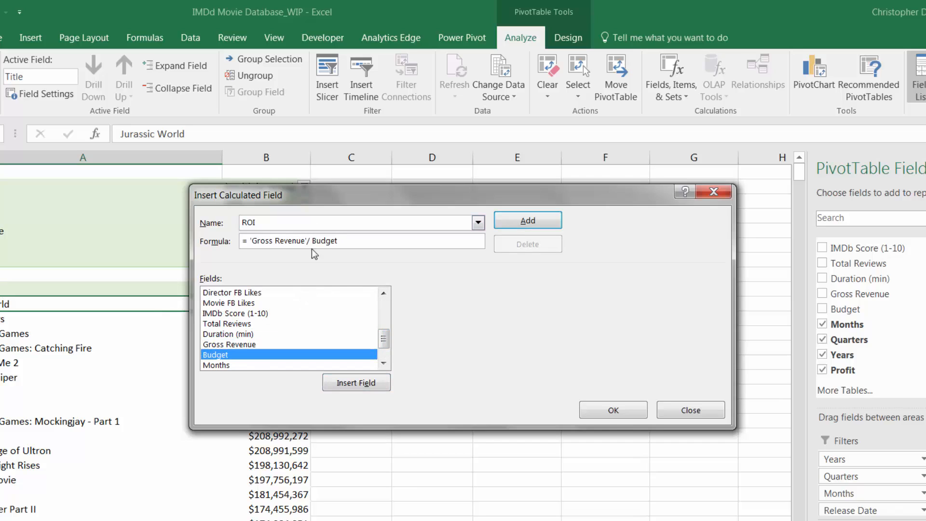
{"action": "left_click", "coordinate": [612, 411]}
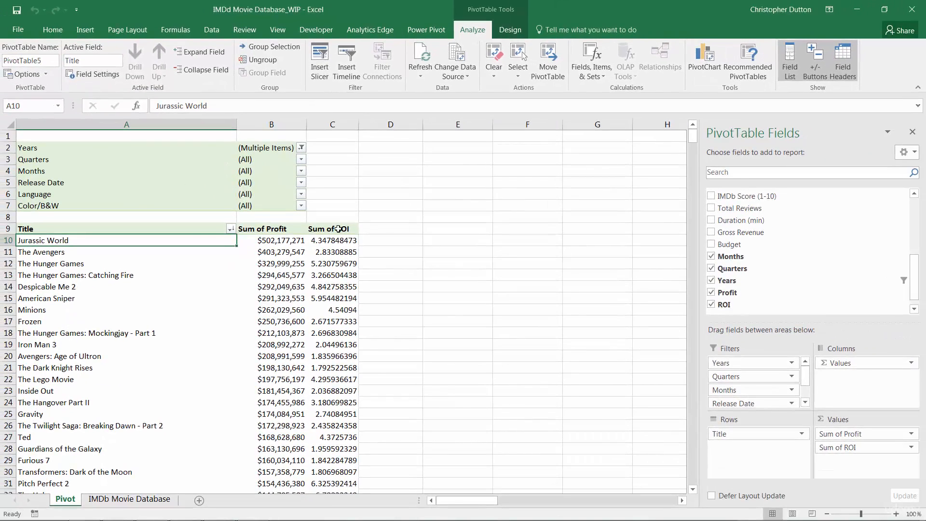
- Format the Sum of ROI values as percentages with 0 decimal places
{"action": "right_click", "coordinate": [337, 234]}
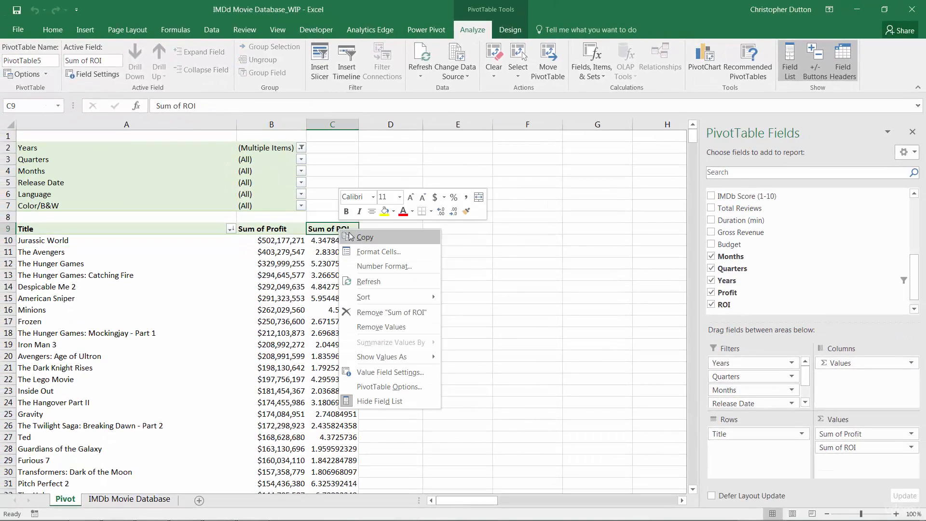
{"action": "left_click", "coordinate": [378, 273]}
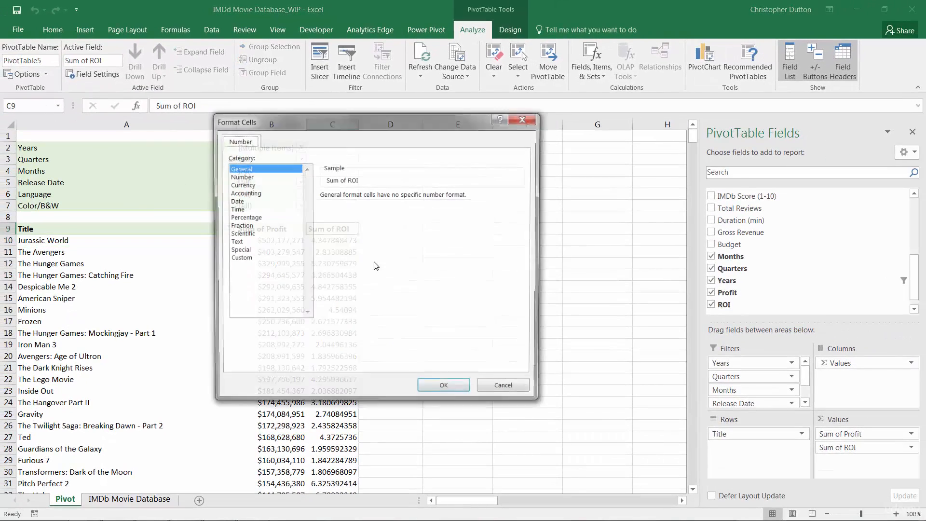
{"action": "left_click", "coordinate": [235, 218]}
{"action": "double_click", "coordinate": [404, 199]}
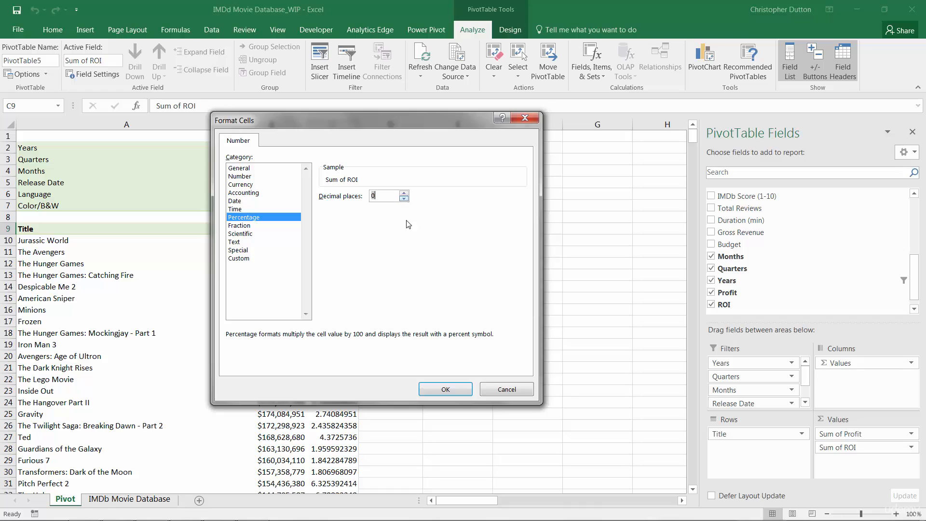
{"action": "left_click", "coordinate": [440, 391]}
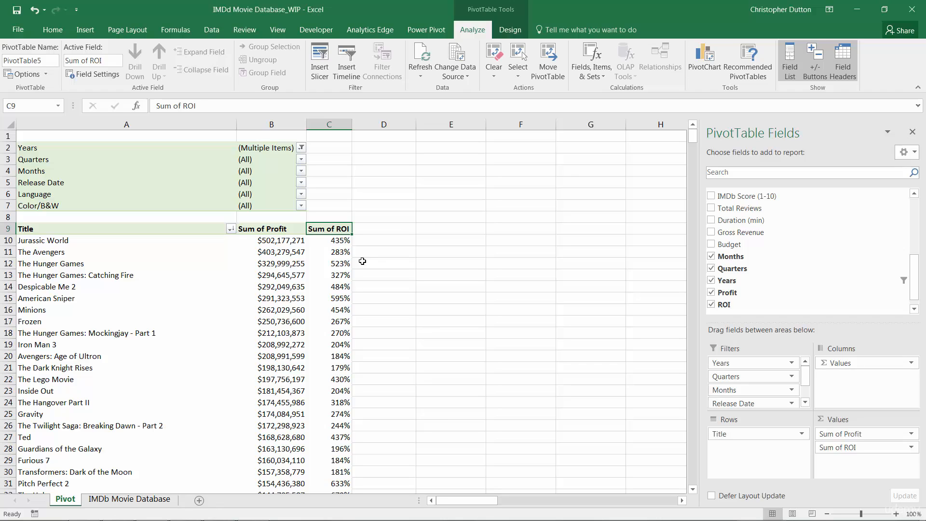
- Sort the movie titles in descending order by Sum of ROI and select the first title in the list
{"action": "mouse_move", "coordinate": [350, 242]}
{"action": "left_click", "coordinate": [231, 229]}
{"action": "left_click", "coordinate": [113, 269]}
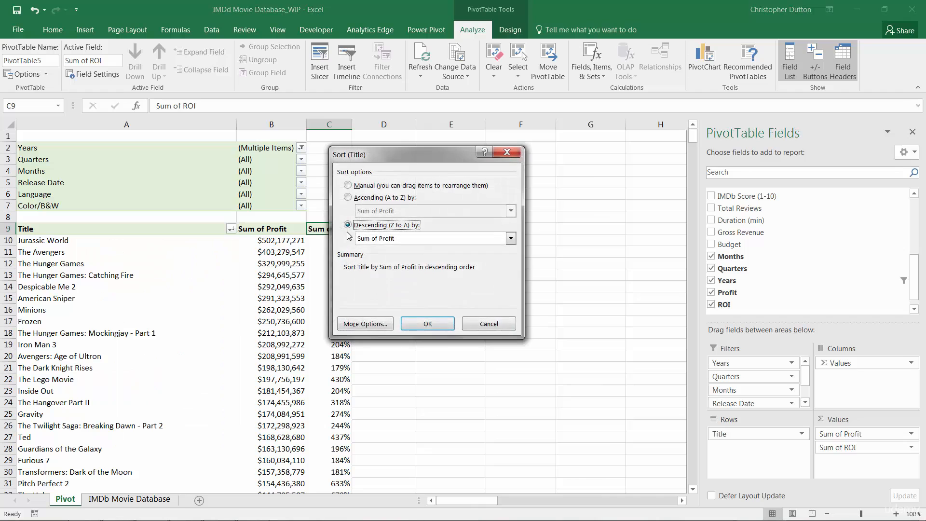
{"action": "left_click", "coordinate": [384, 238]}
{"action": "left_click", "coordinate": [386, 263]}
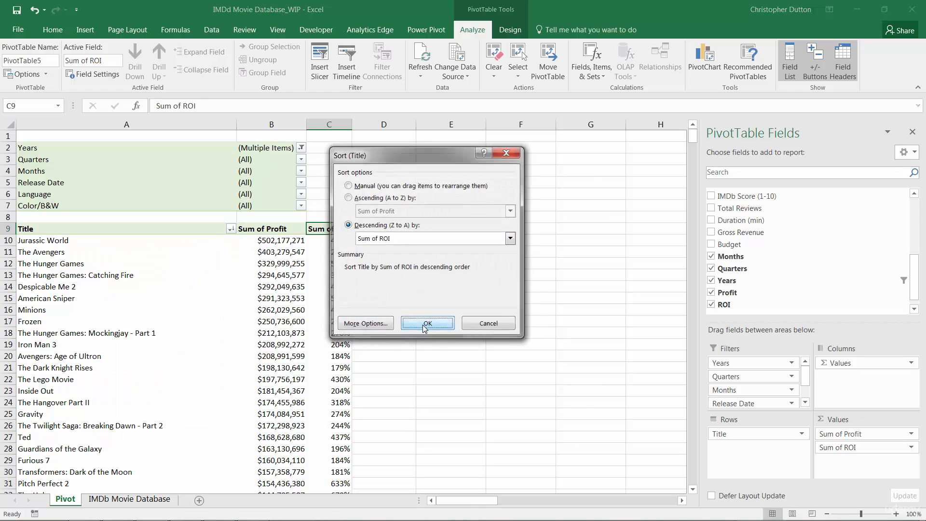
{"action": "left_click", "coordinate": [425, 327]}
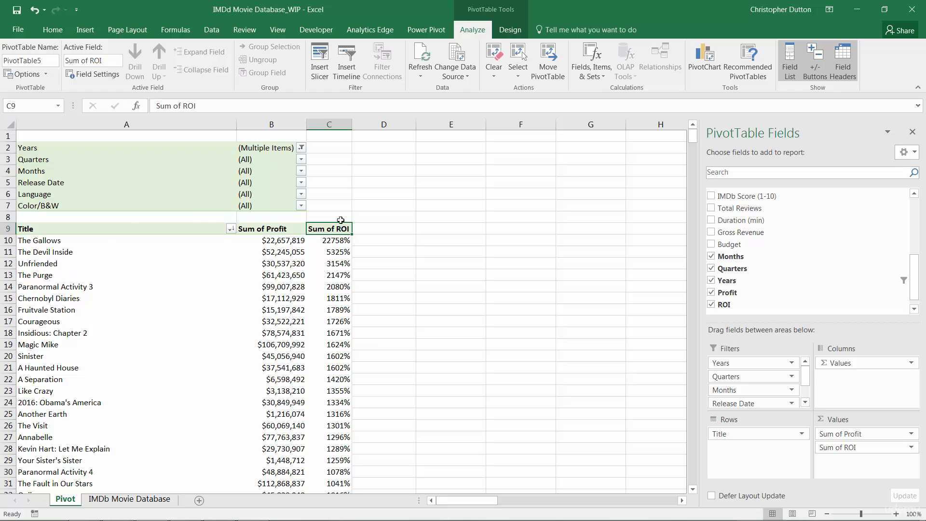
{"action": "left_click", "coordinate": [54, 242]}
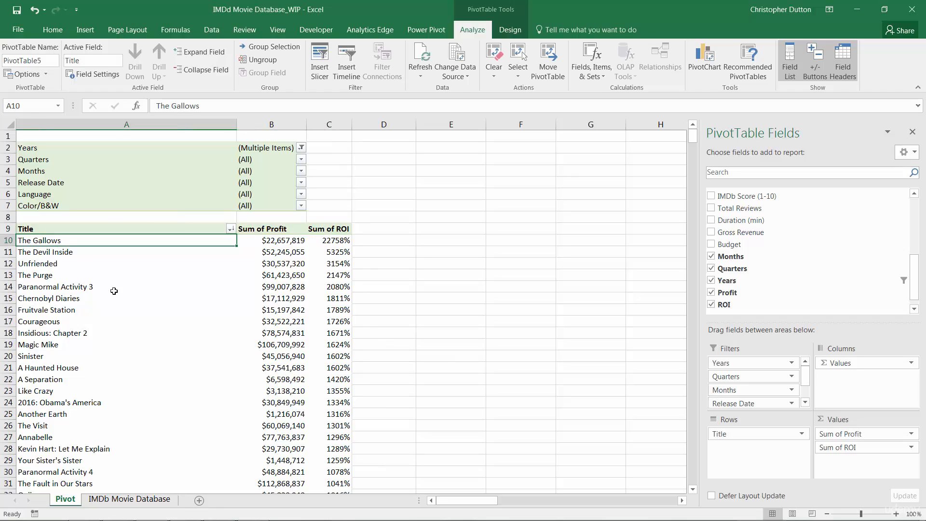